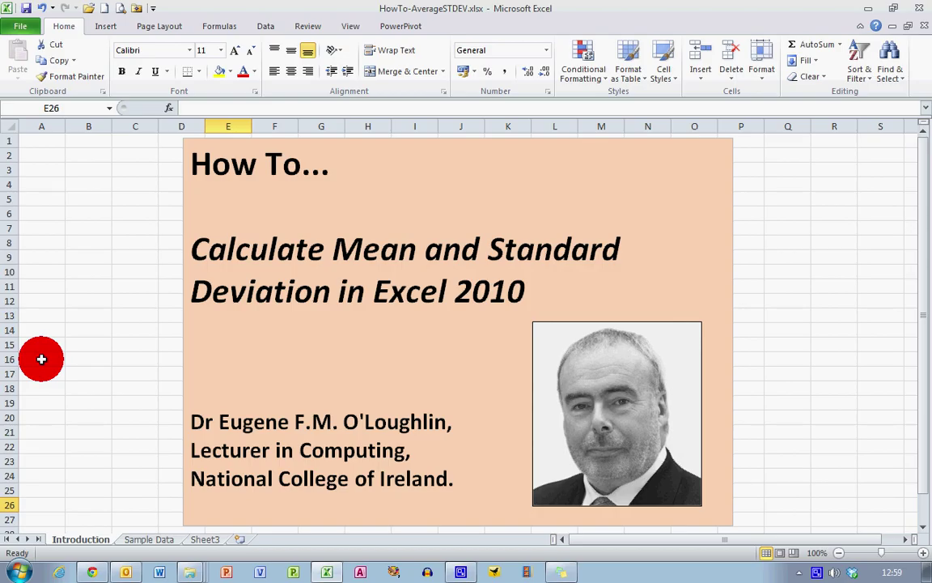
Step: Go to the Sample Data sheet and select cell B15 for Group A's count
click(156, 540)
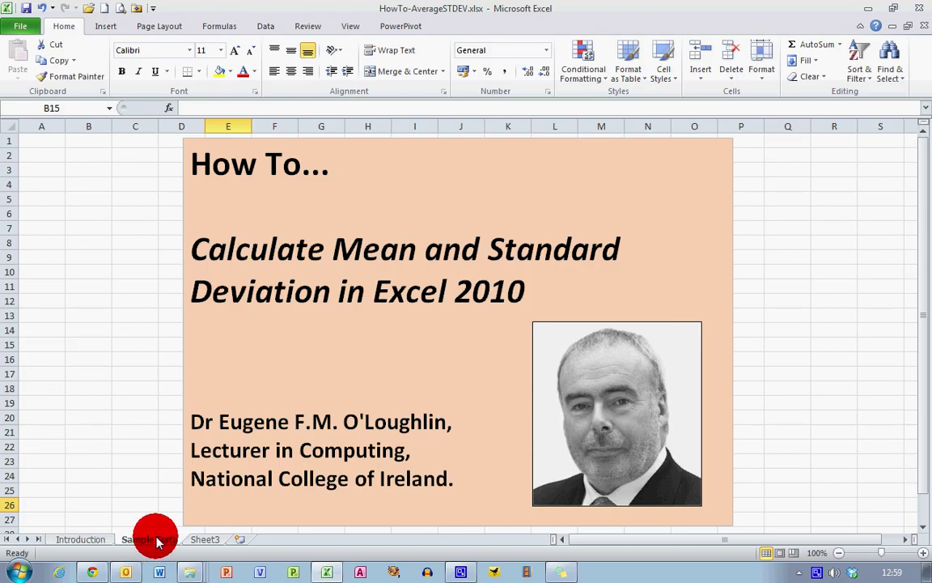
click(219, 411)
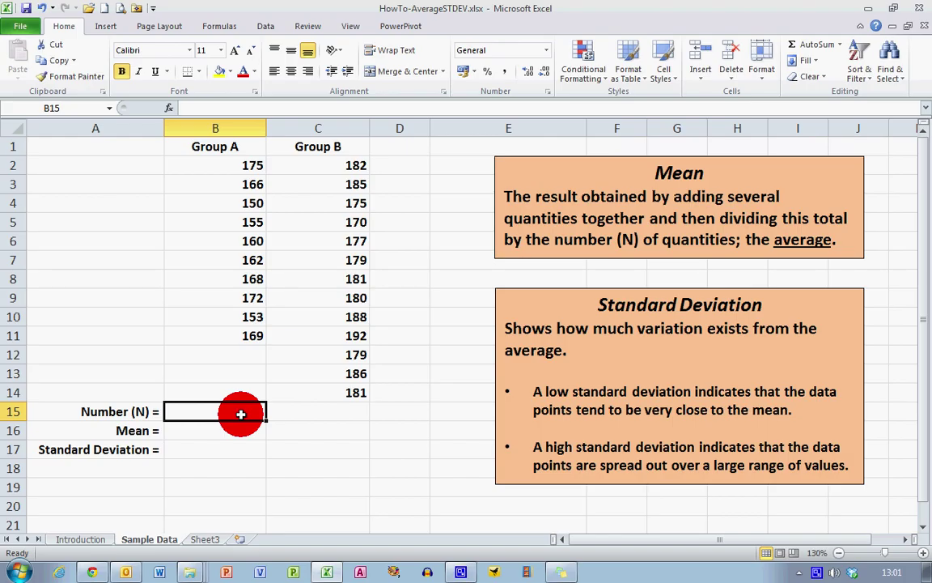
Step: Enter =COUNT(B2:B11) in B15, giving Group A's N of 10
text(=count)
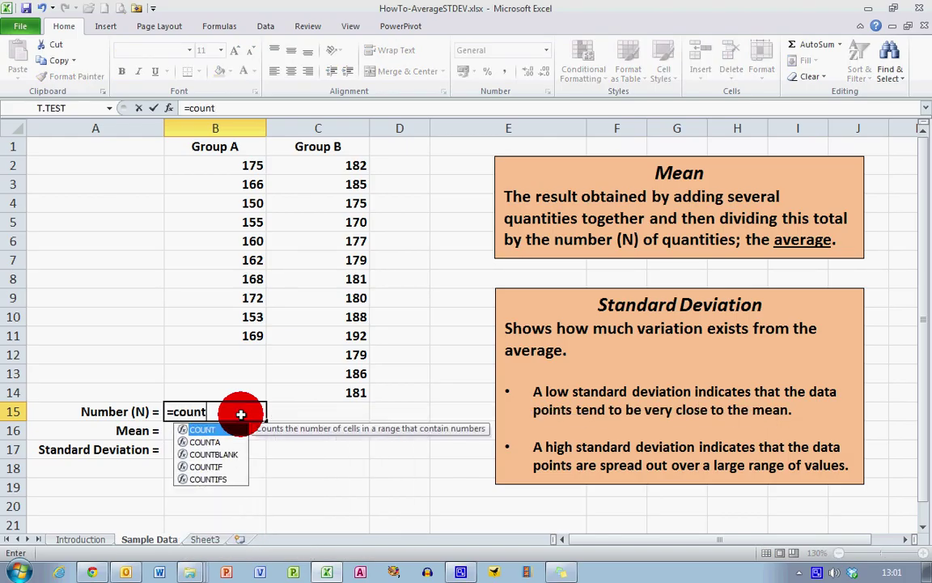
text(()
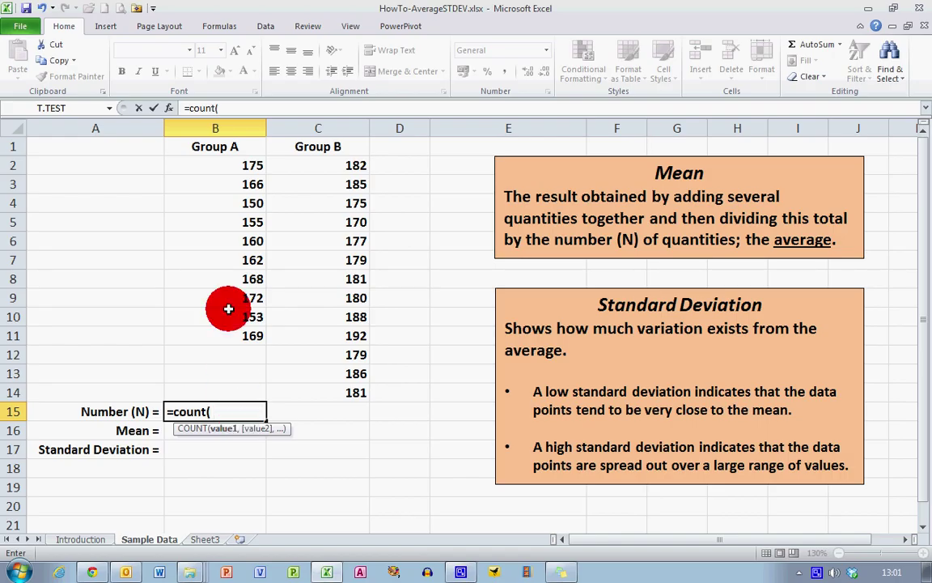
click(249, 166)
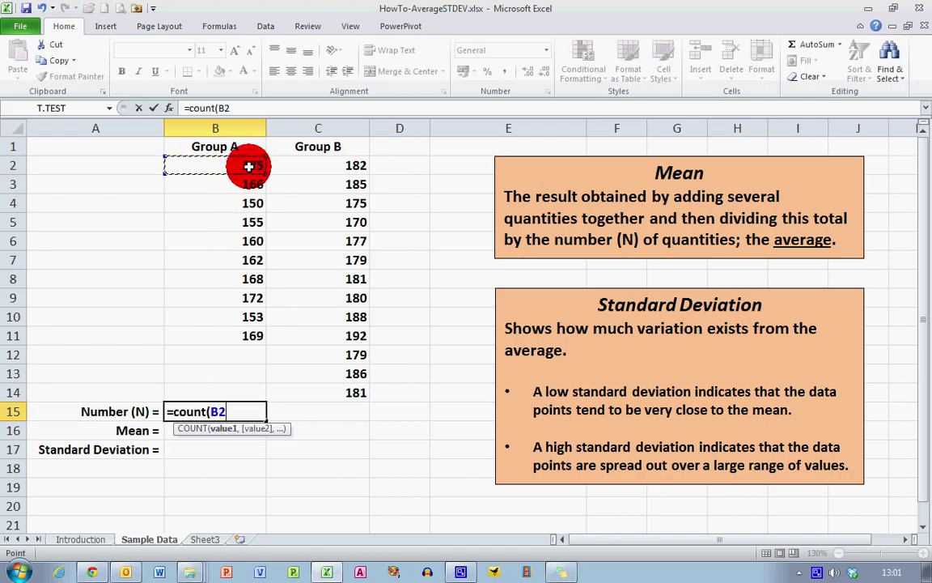
drag(249, 165, 234, 327)
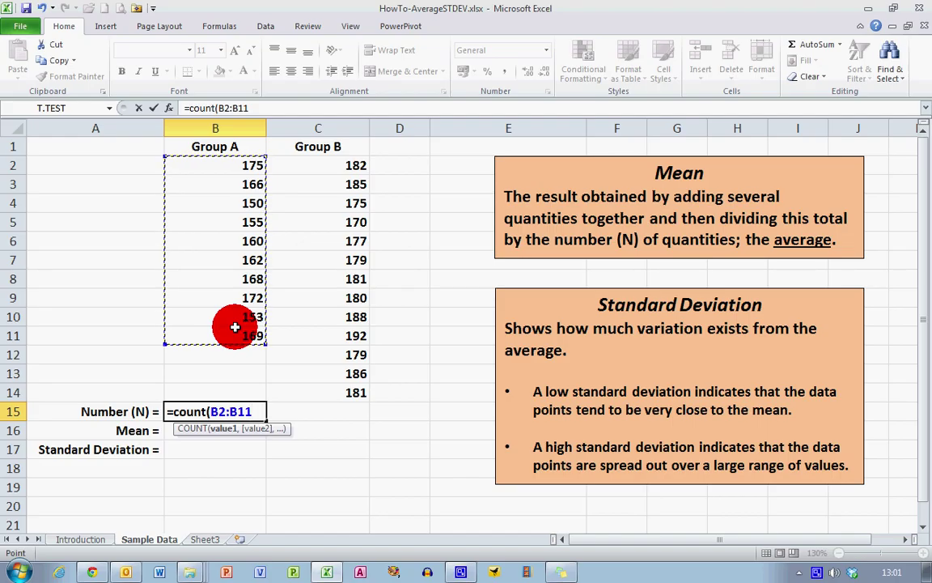
text())
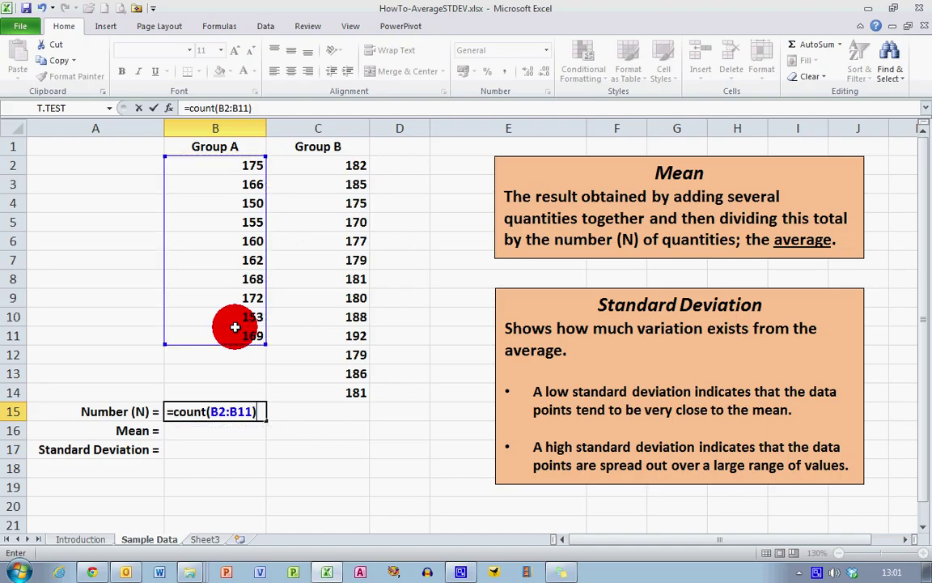
key(Return)
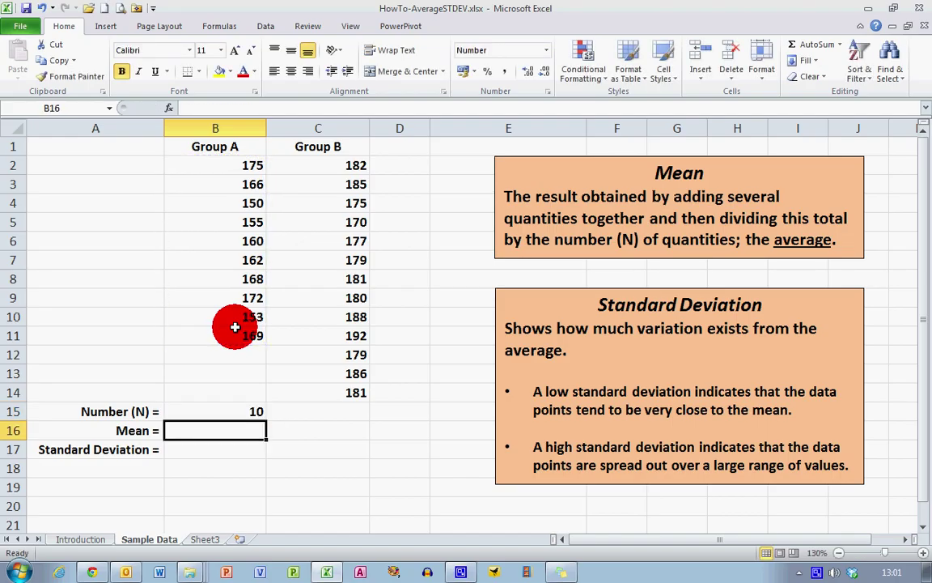
key(Up)
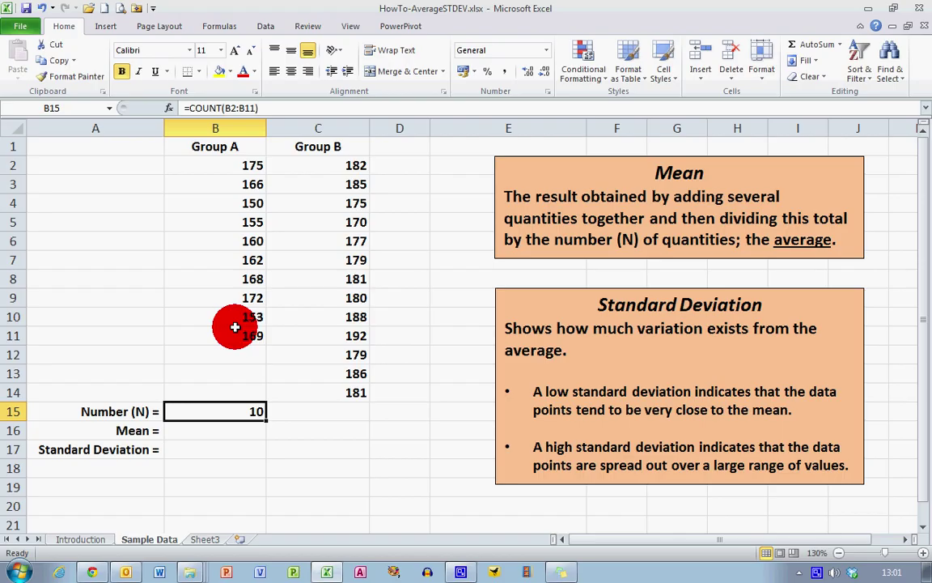
Step: Enter =COUNT(C2:C14) in C15, giving Group B's N of 13
click(334, 412)
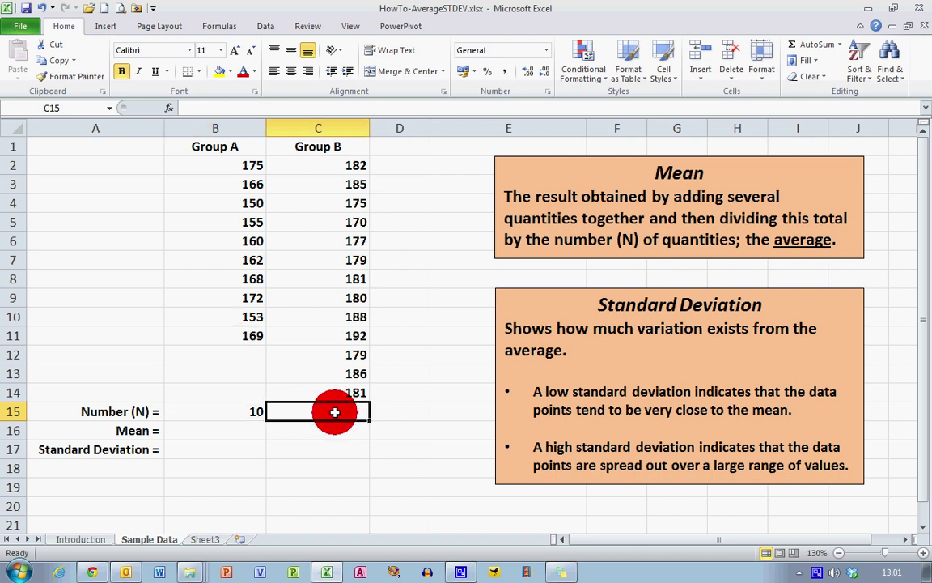
text(=count)
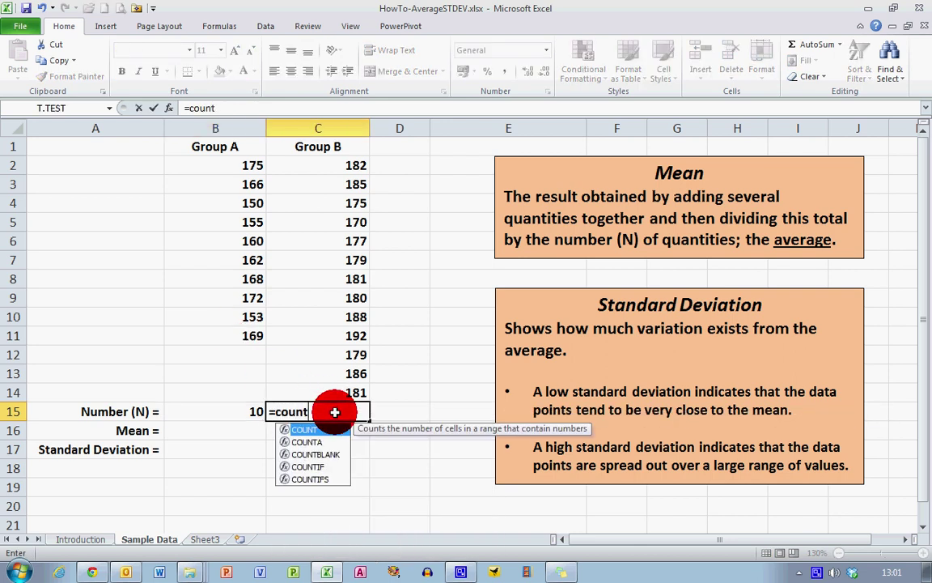
text(()
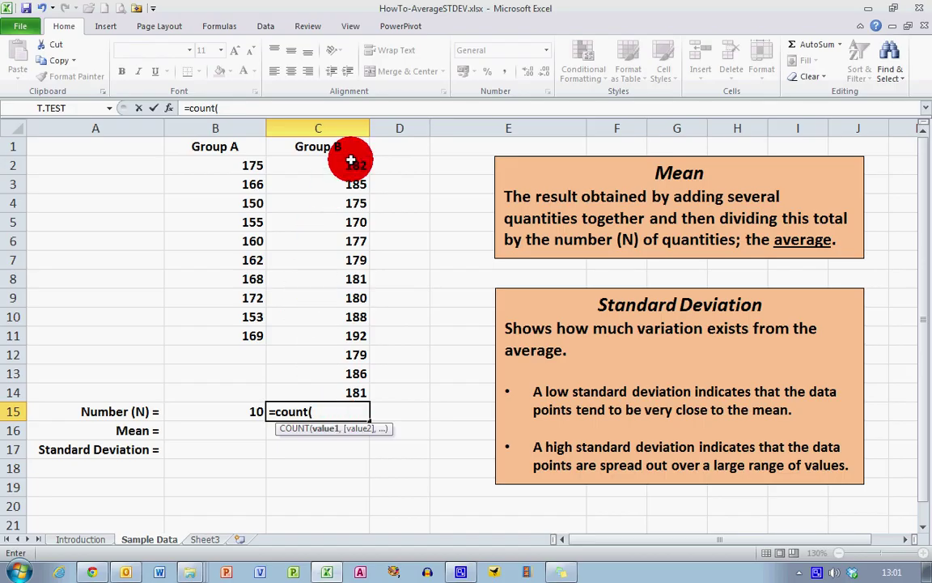
drag(350, 162, 357, 384)
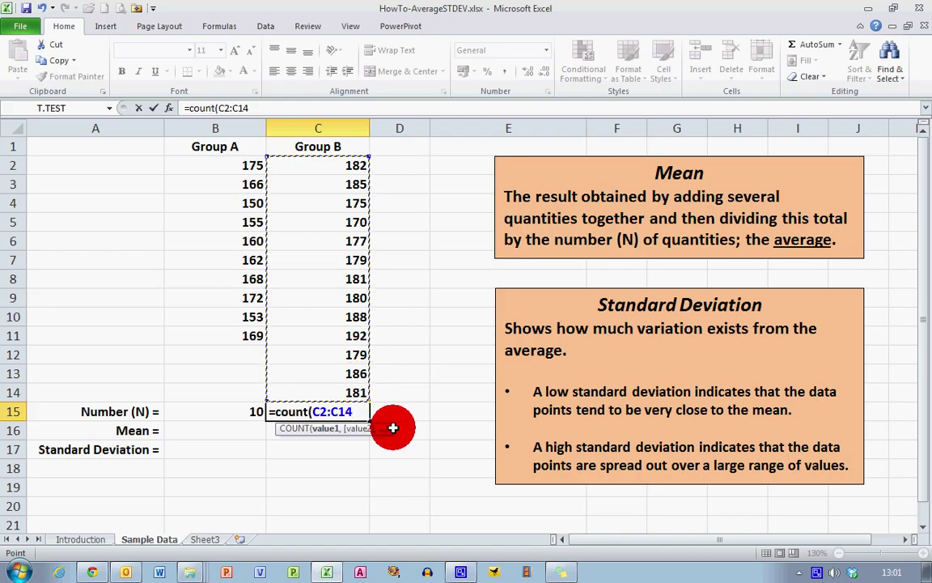
text())
key(Return)
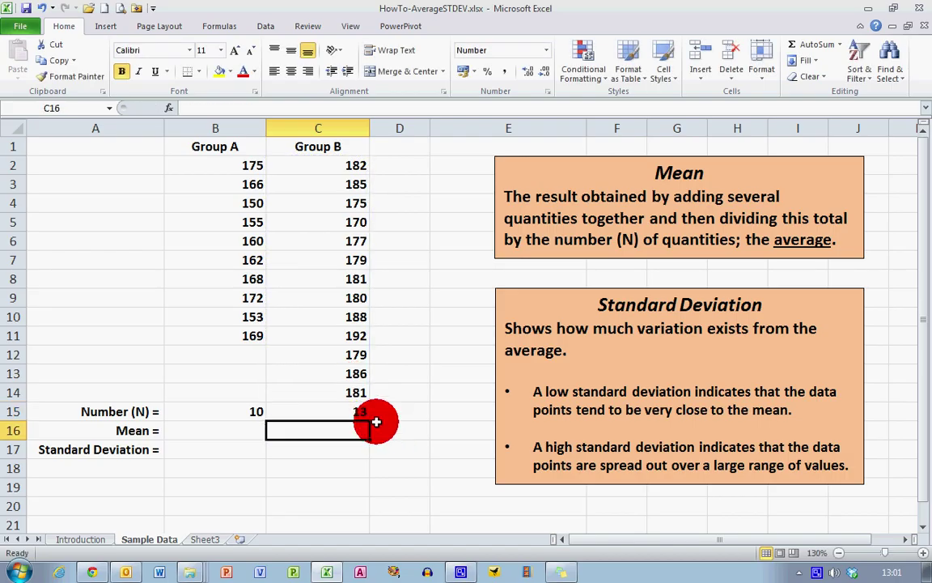
click(344, 411)
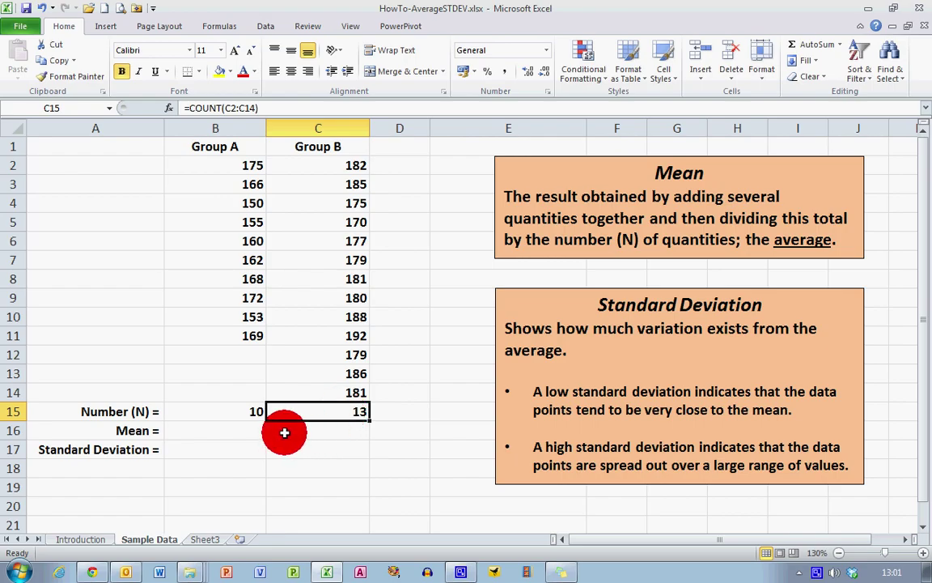
click(242, 431)
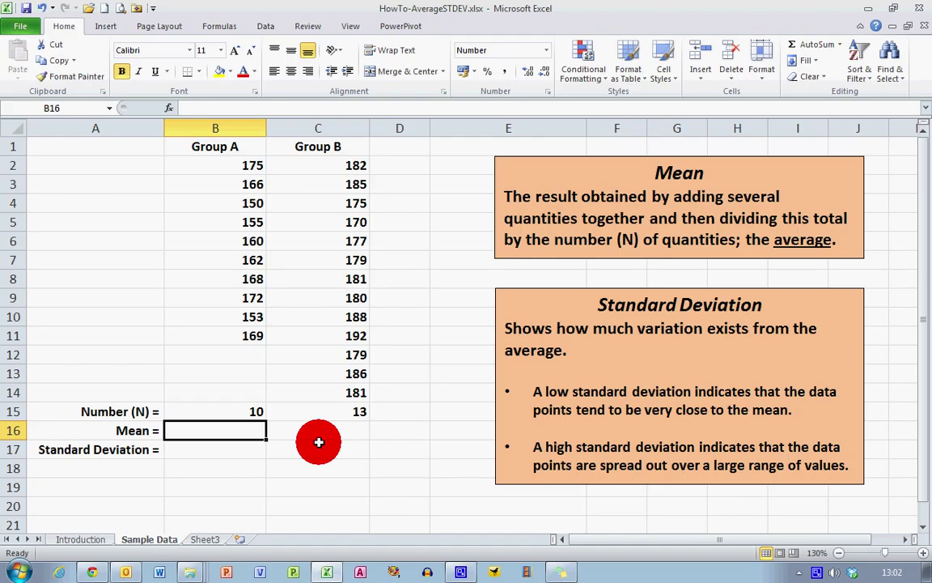
Step: Try =SUM(B2:B11)/B15 as Group A's mean in B16, then delete it
text(=sum)
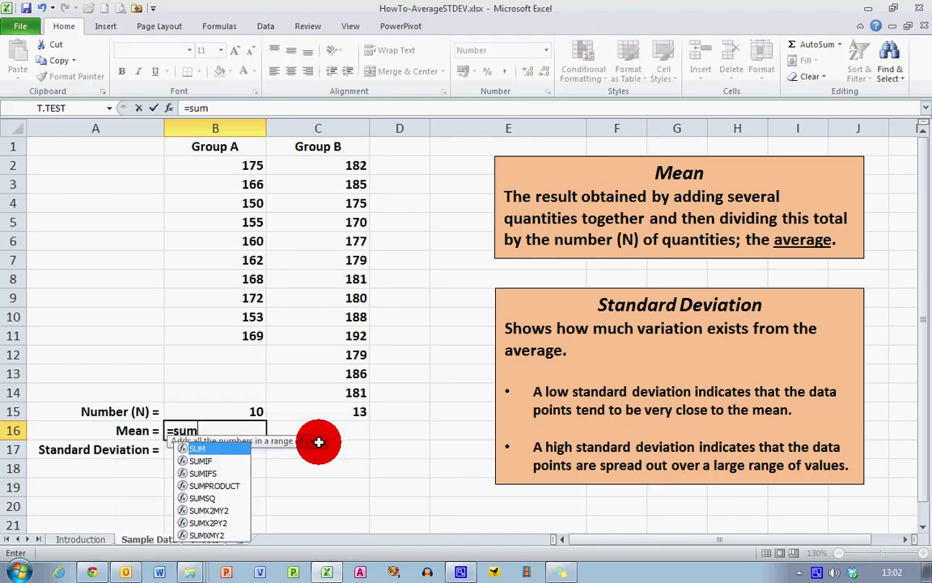
text(()
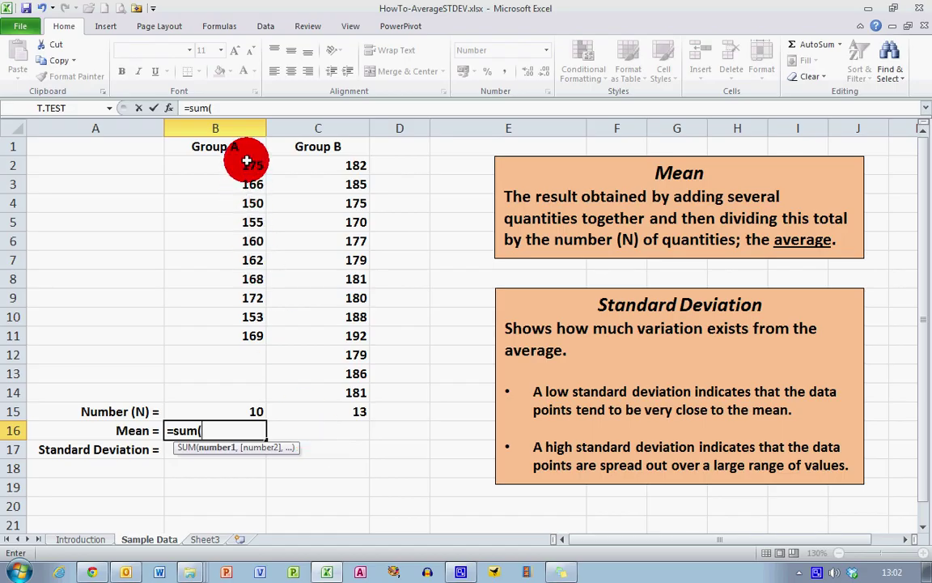
drag(247, 161, 253, 331)
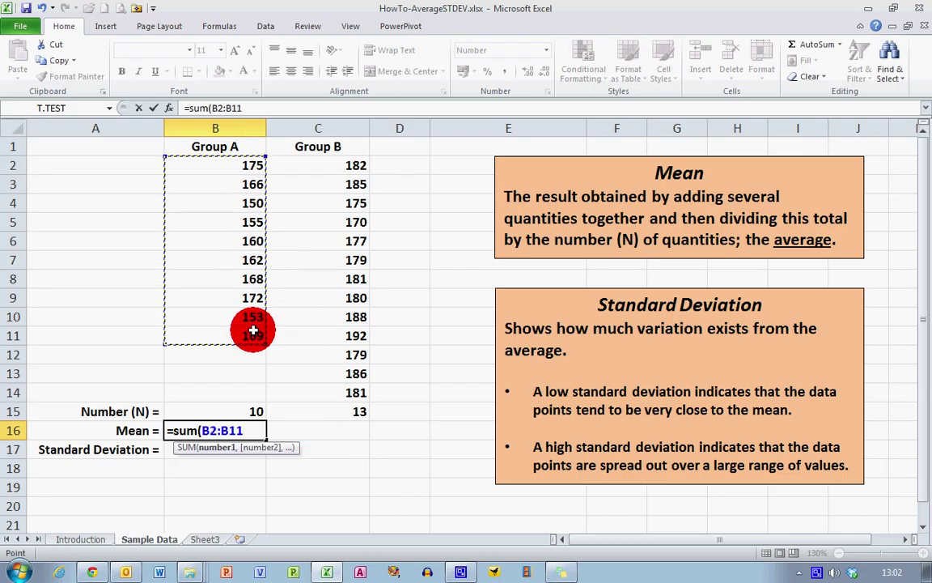
text())
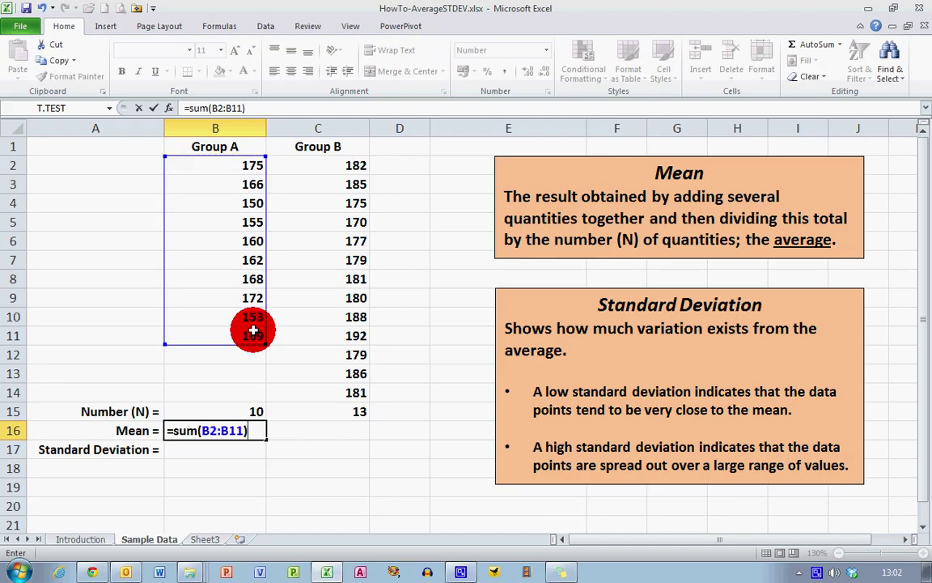
text(/)
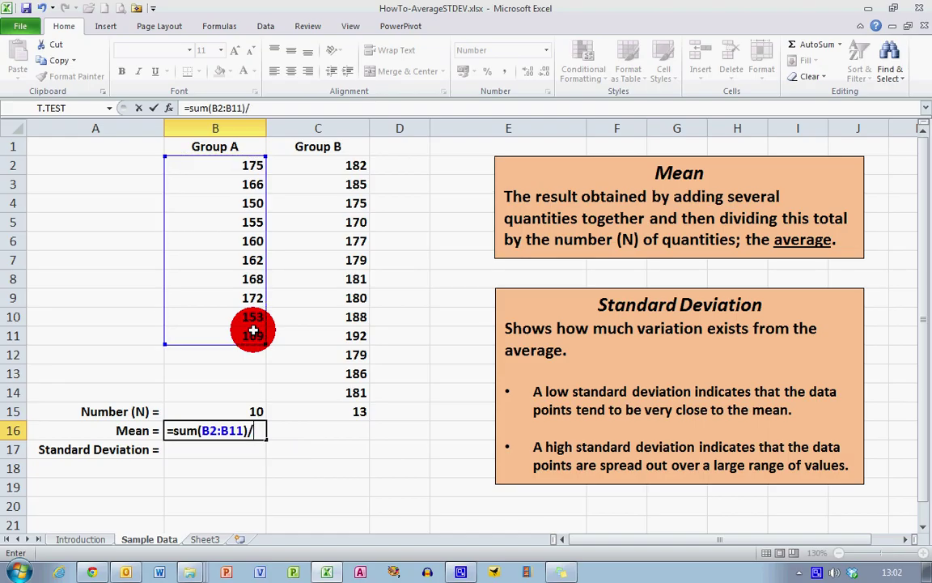
click(243, 412)
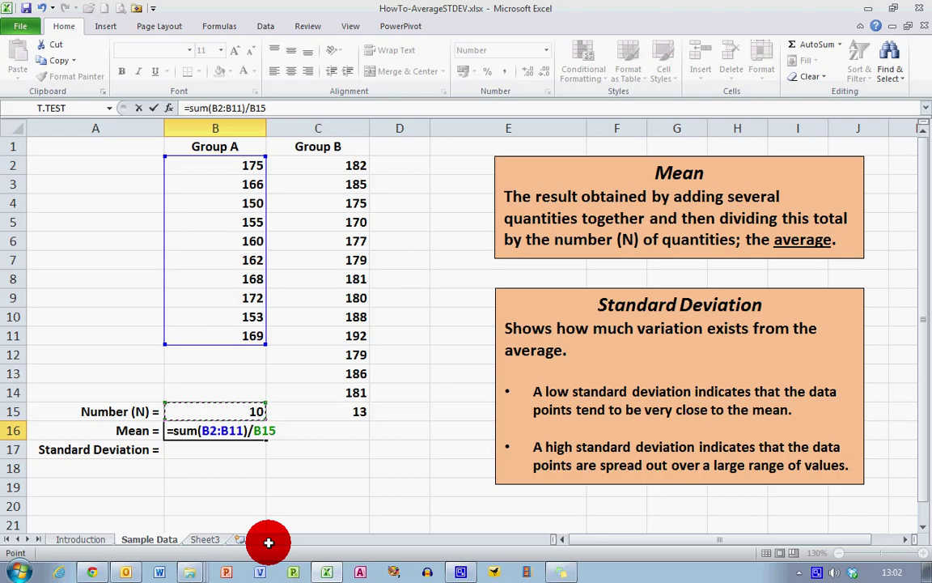
key(Return)
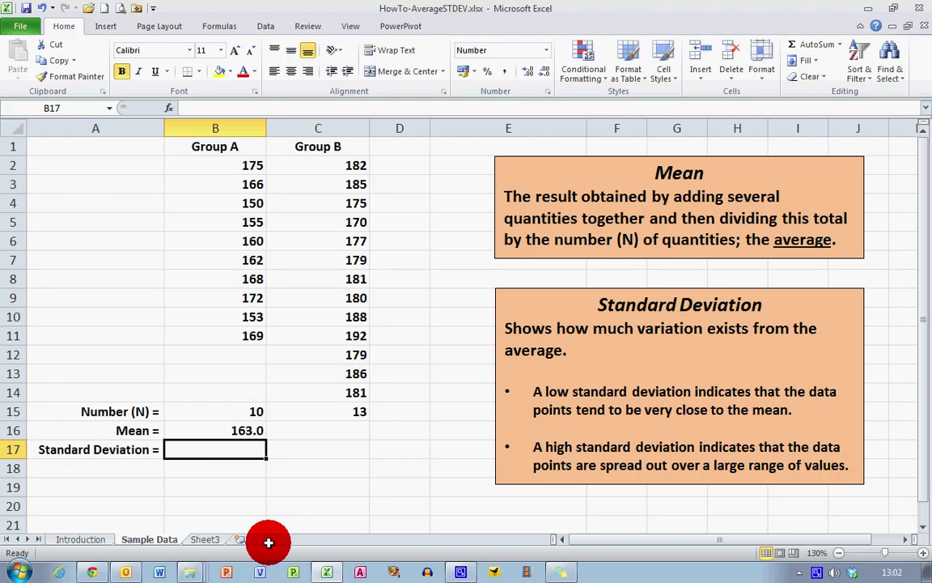
key(Up)
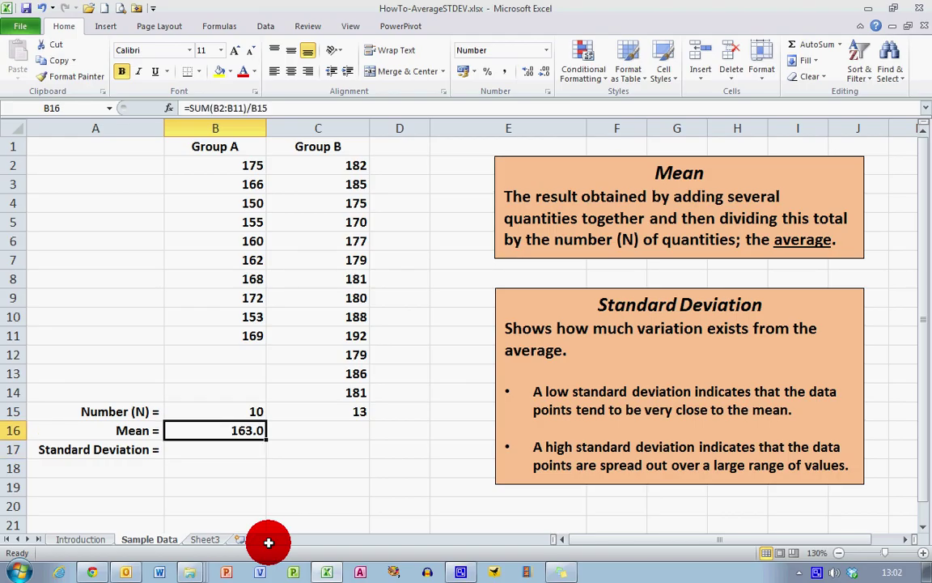
key(Delete)
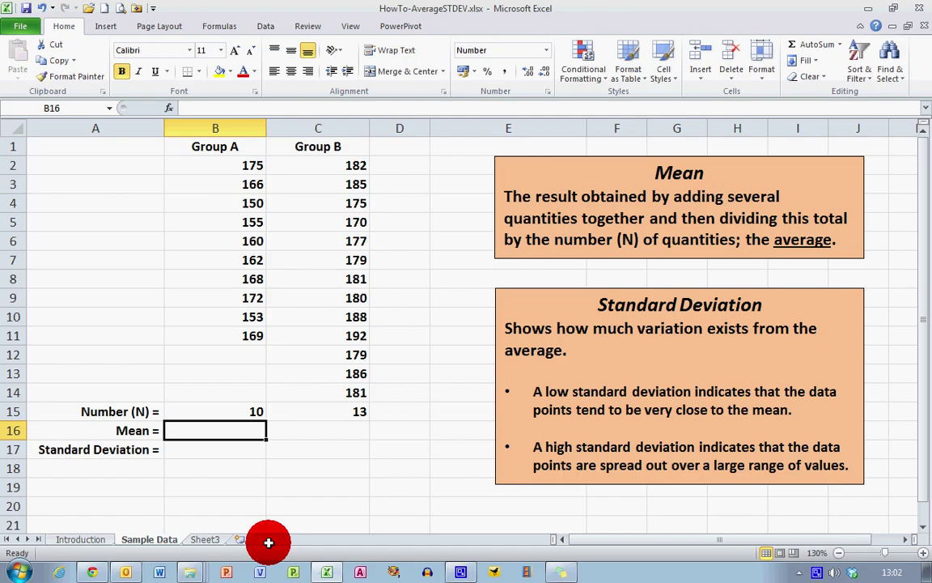
Step: Enter =AVERAGE(B2:B11) in B16, giving Group A's mean of 163.0
text(=)
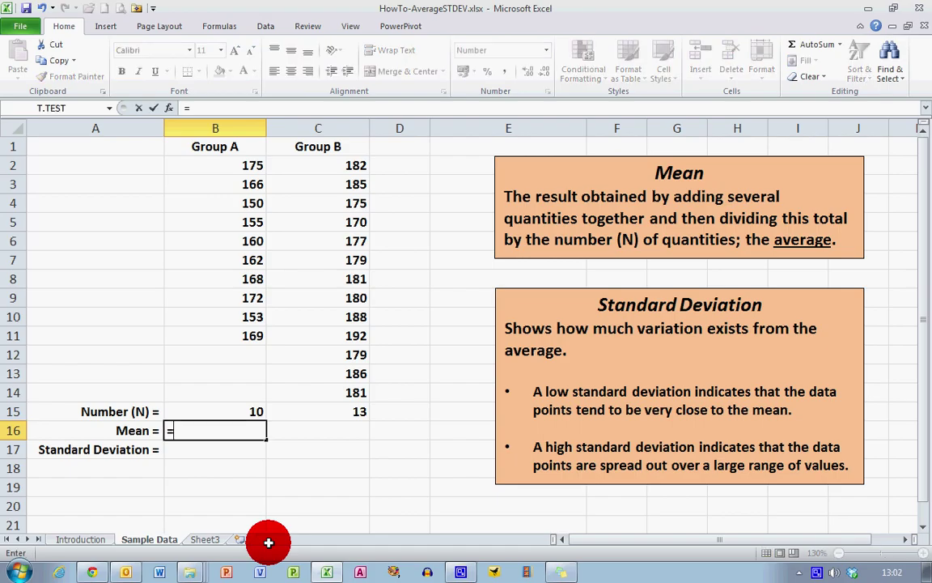
text(average)
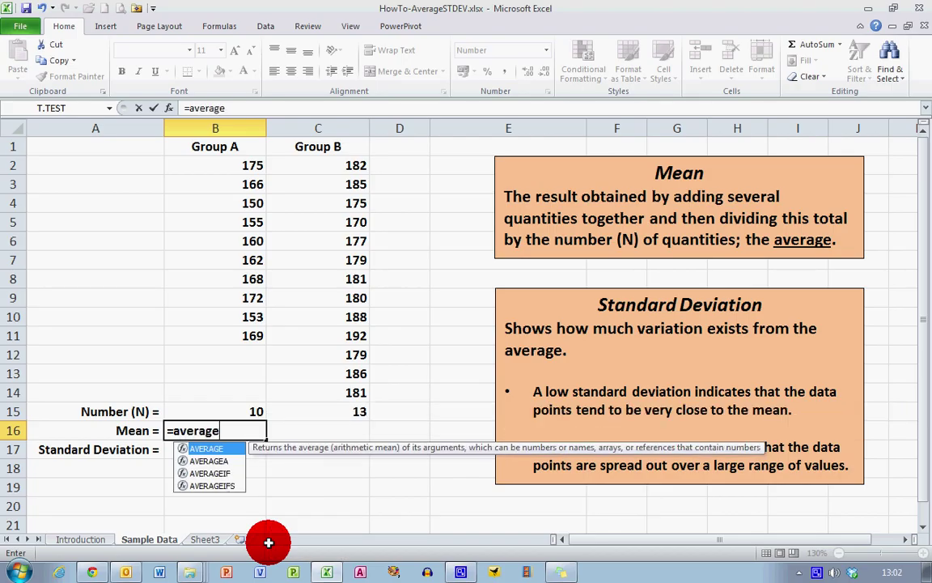
text(()
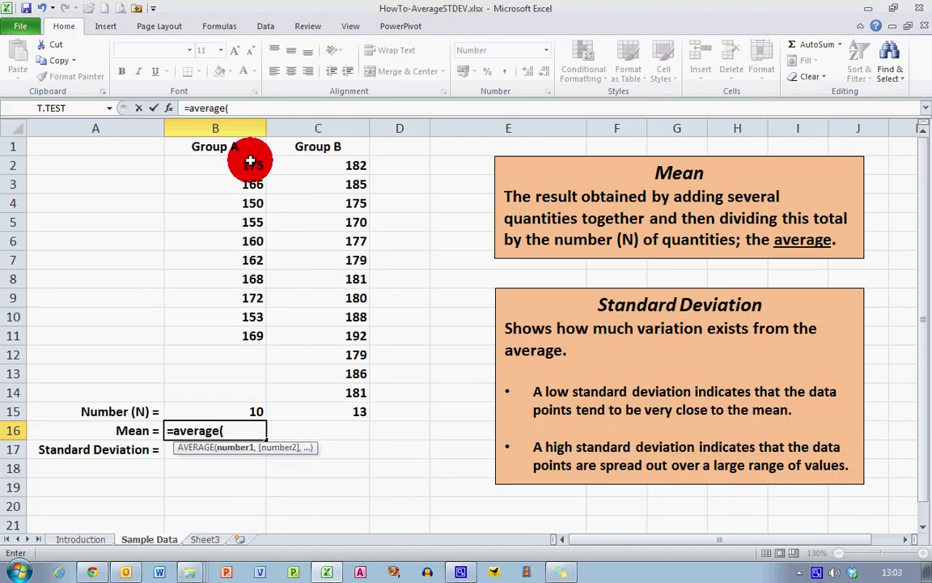
drag(250, 164, 241, 330)
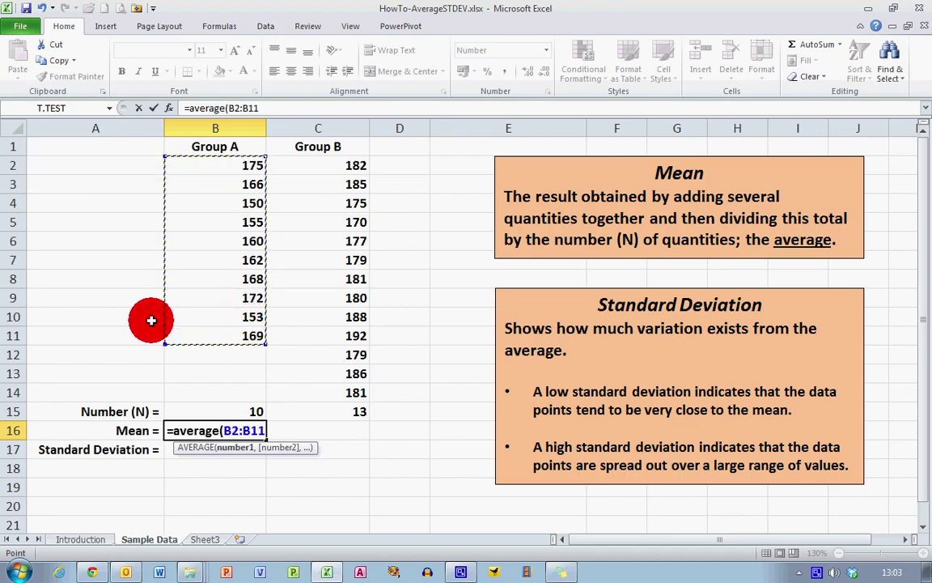
text())
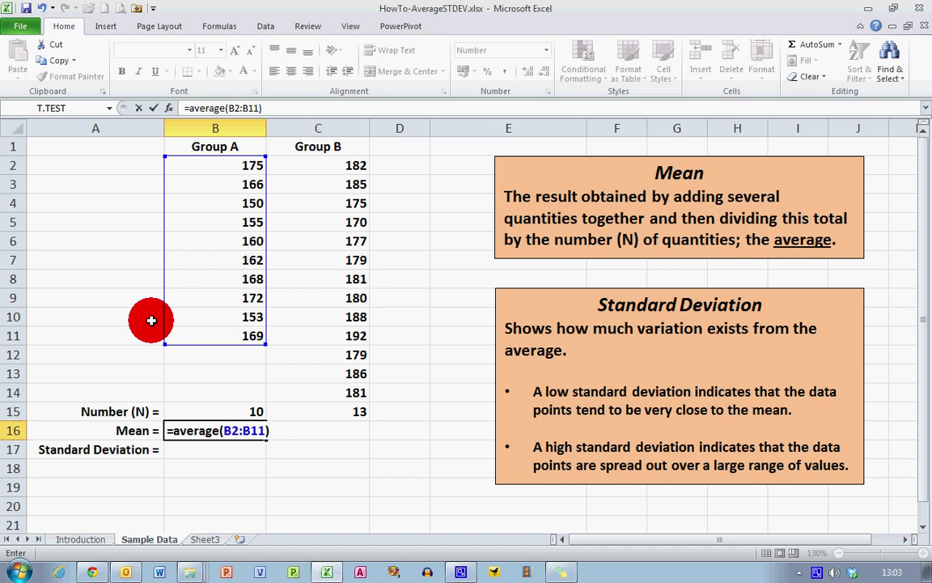
key(Return)
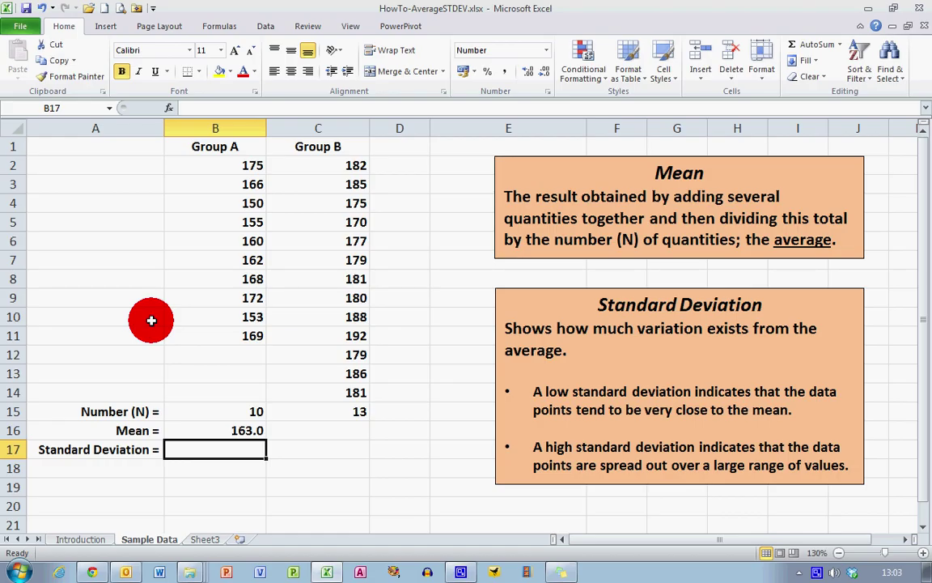
key(Up)
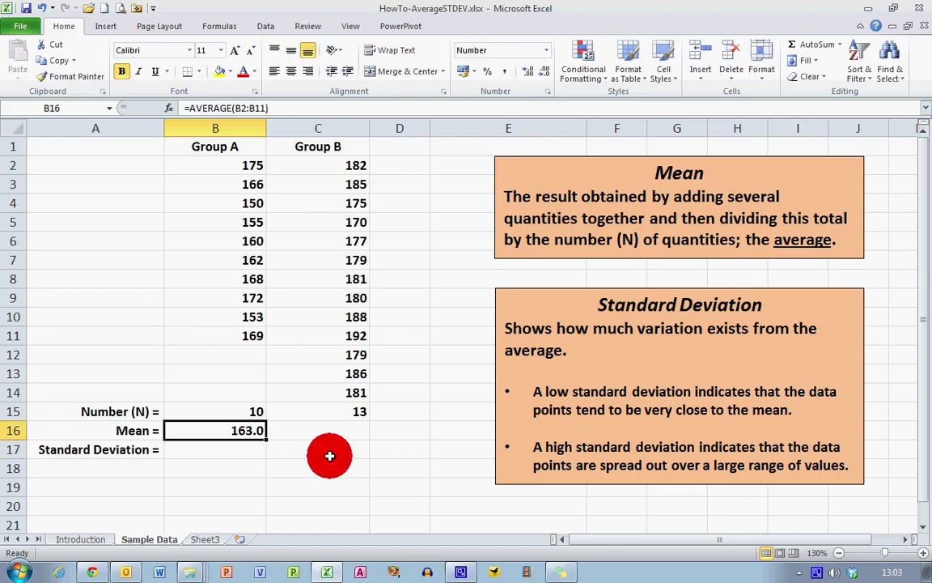
Step: Enter =AVERAGE(C2:C14) in C16, giving Group B's mean of 181.2
click(356, 429)
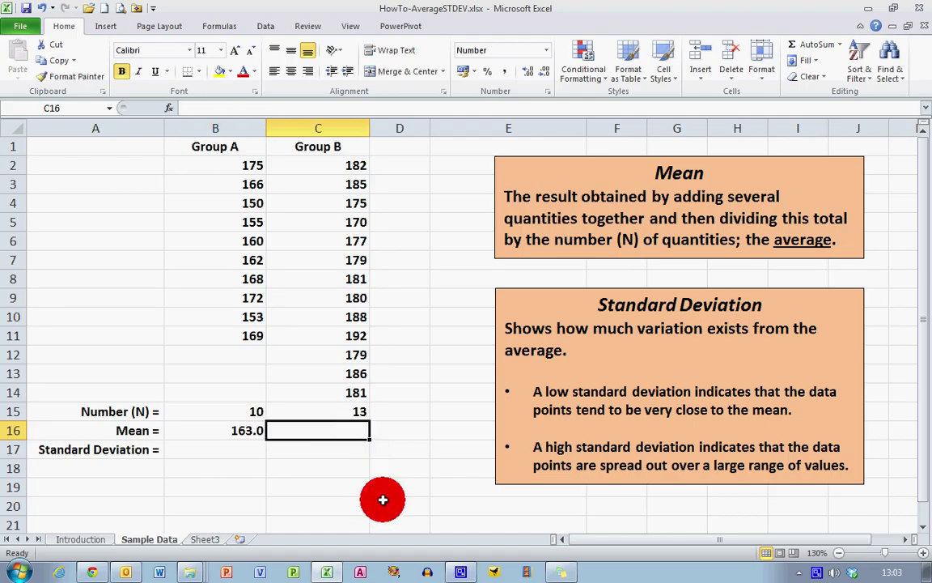
text(=aver)
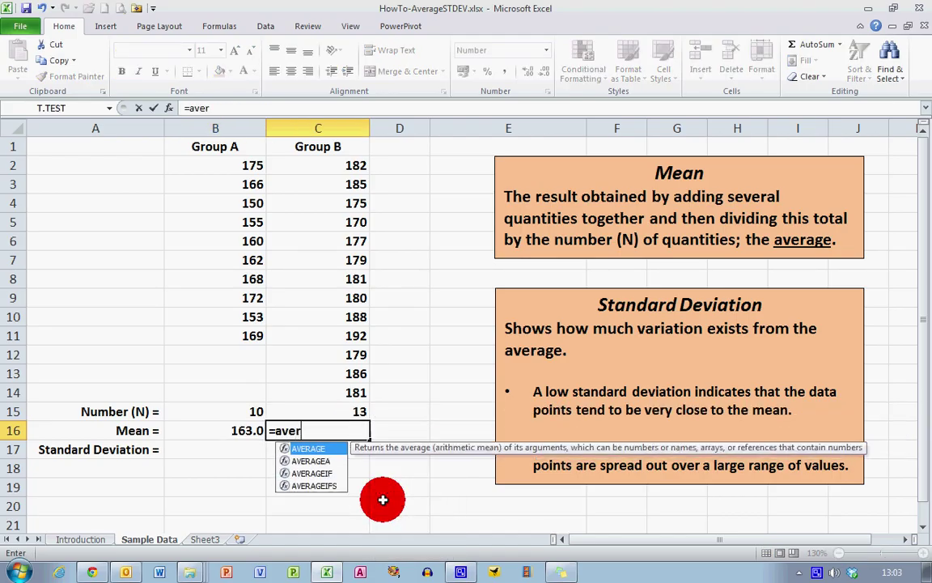
text(age()
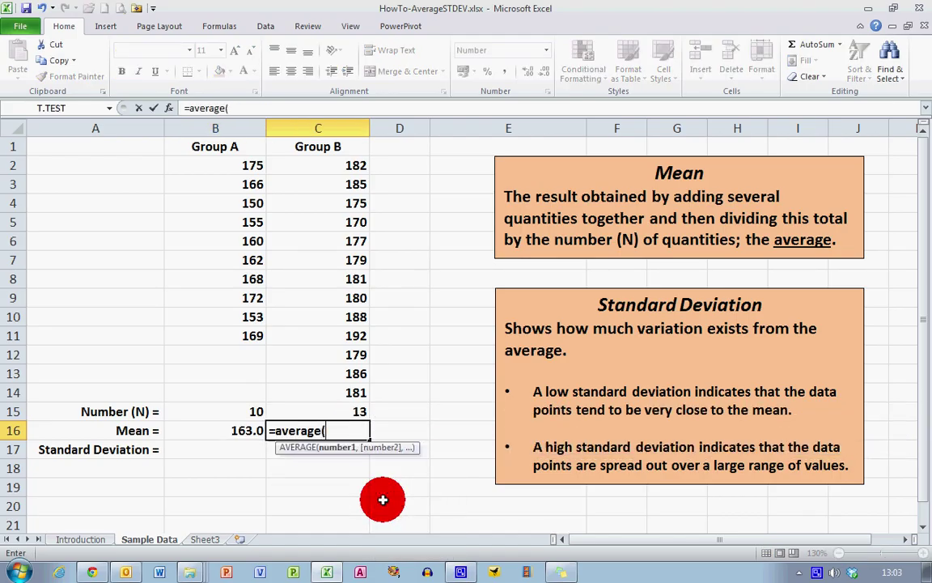
drag(349, 166, 364, 388)
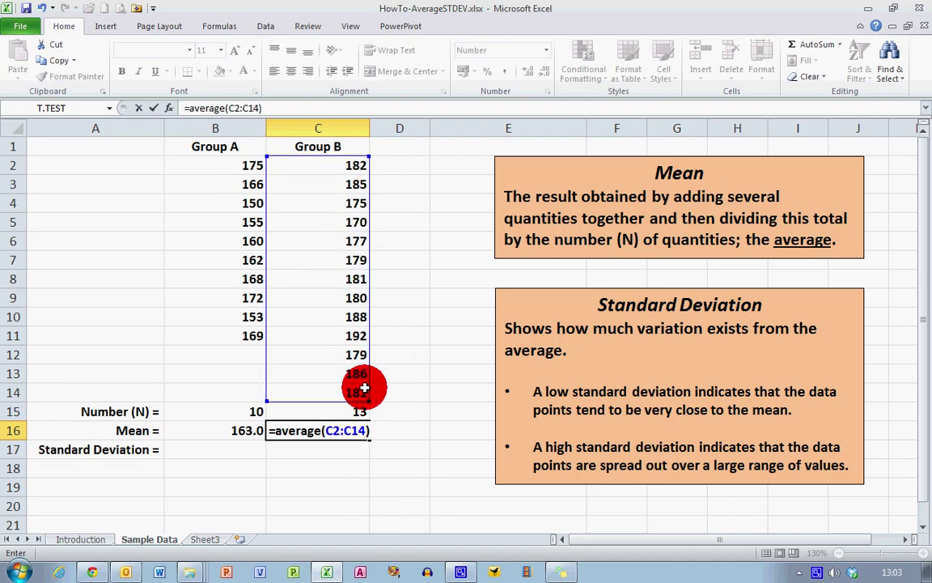
key(Return)
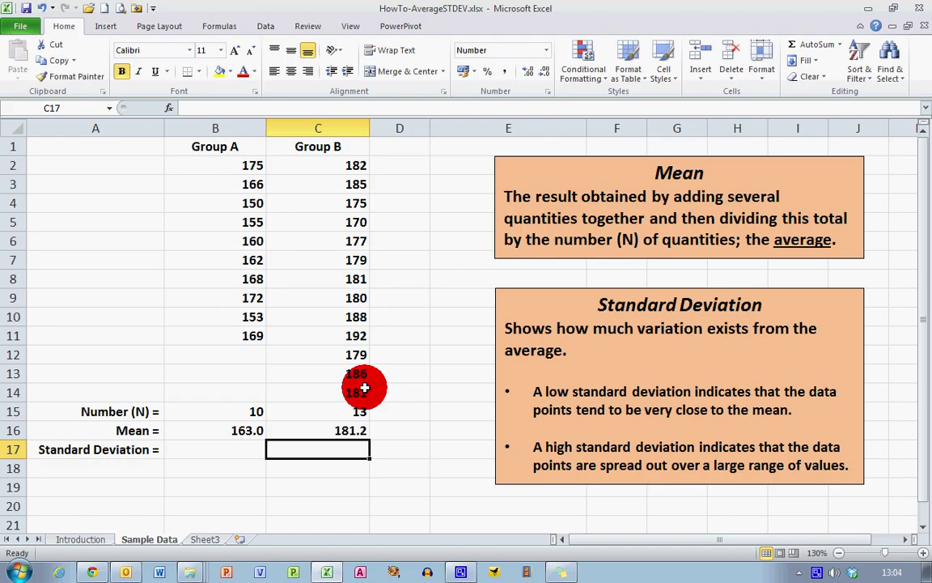
Step: Enter =STDEV(B2:B11) in B17, giving Group A's standard deviation of 8.4
click(216, 445)
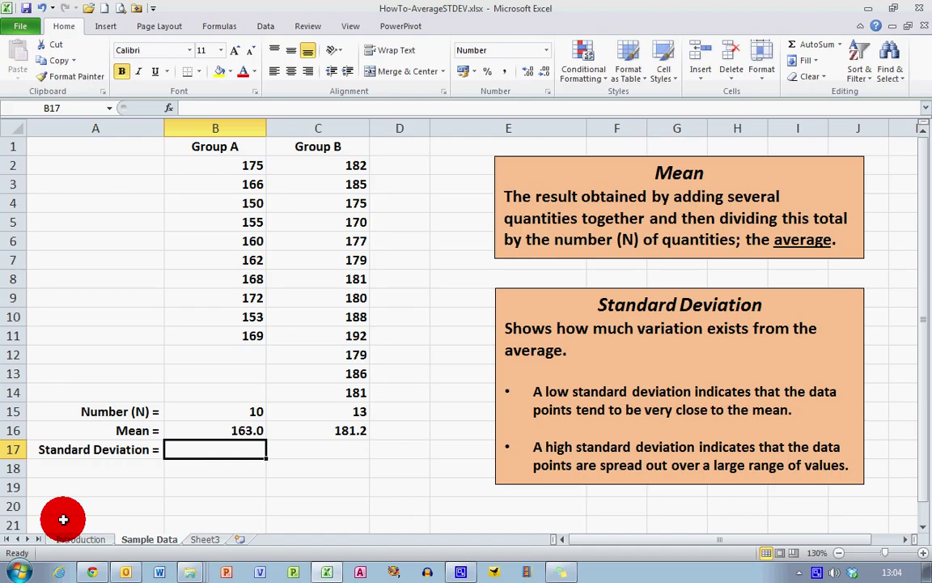
text(=)
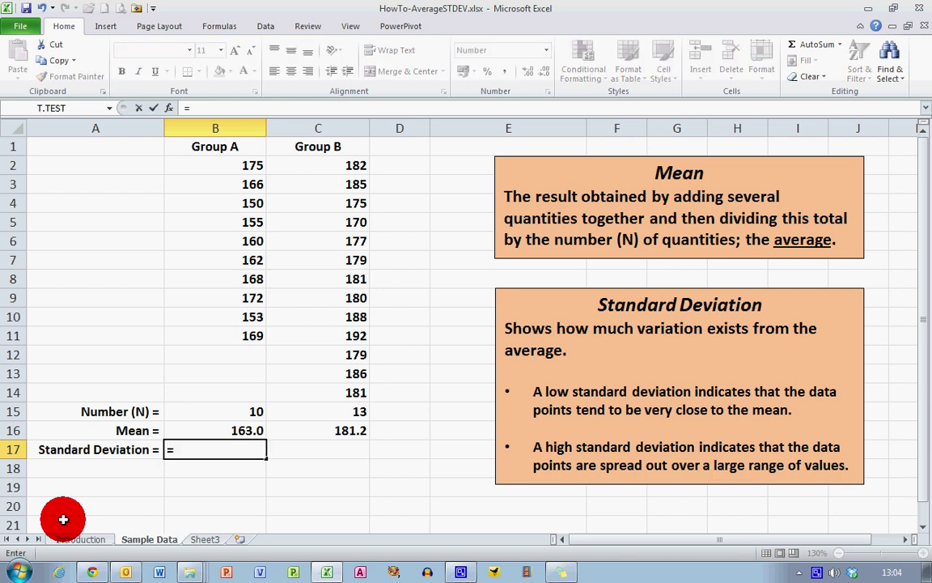
text(stde)
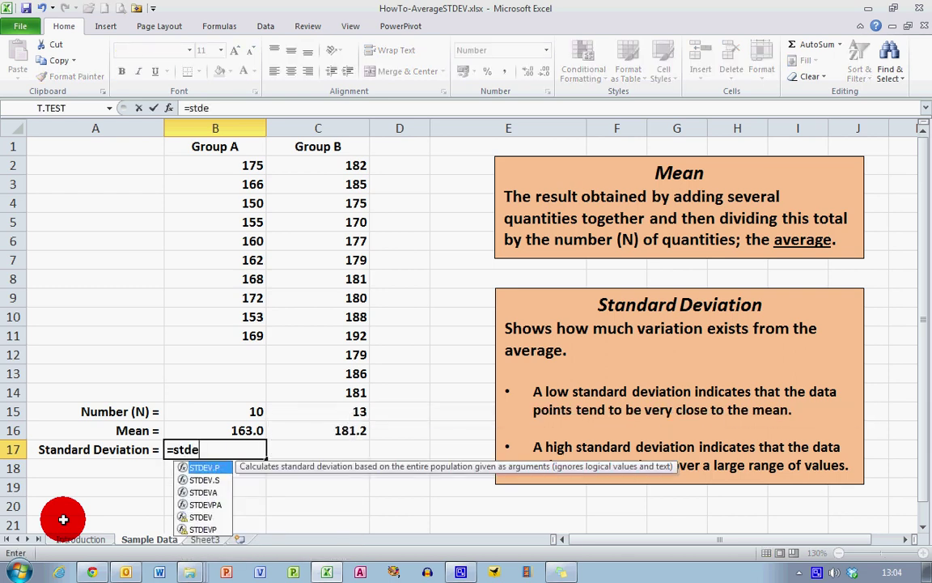
text(v()
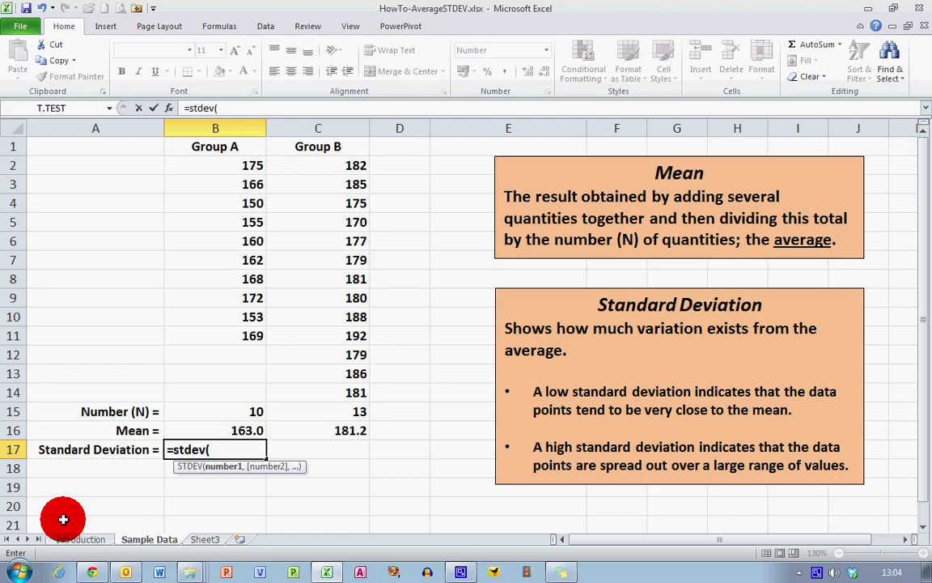
drag(246, 165, 253, 329)
text())
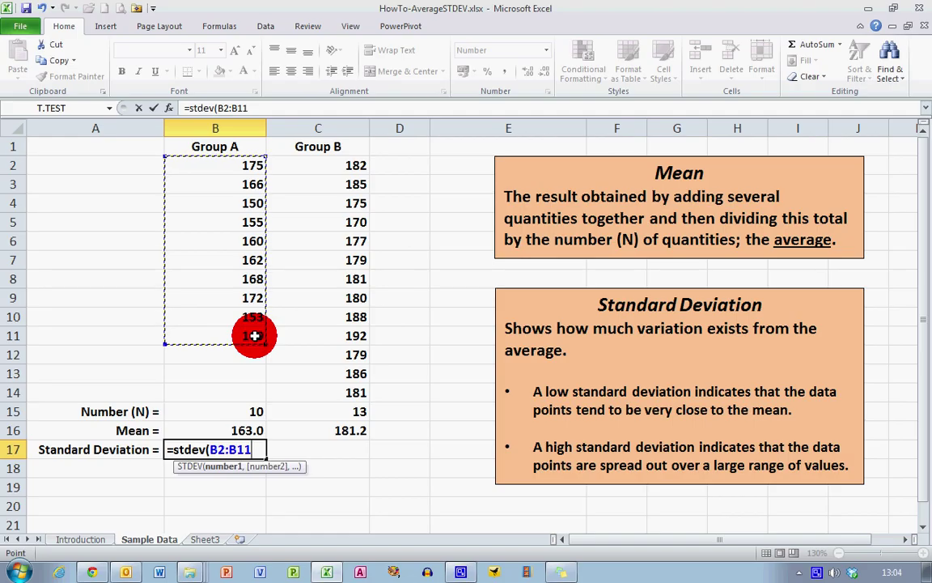
key(Return)
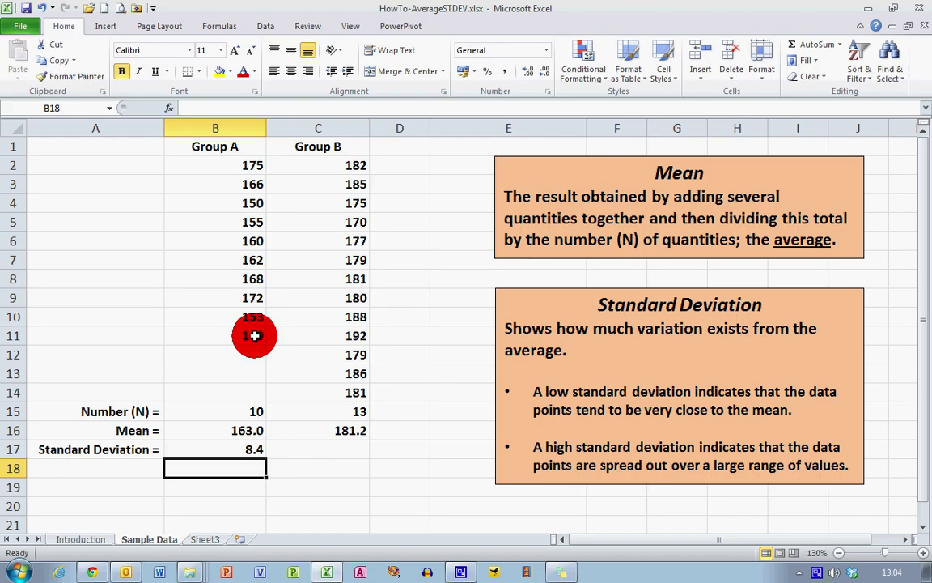
Step: Enter =STDEV(C2:C14) in C17, giving Group B's standard deviation of 5.7
click(339, 450)
text(=stdev)
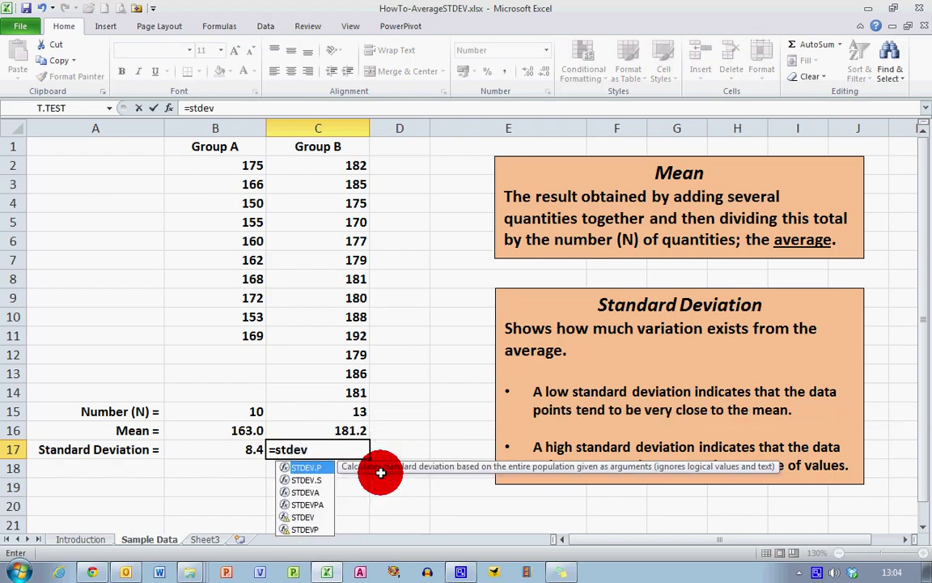
text(()
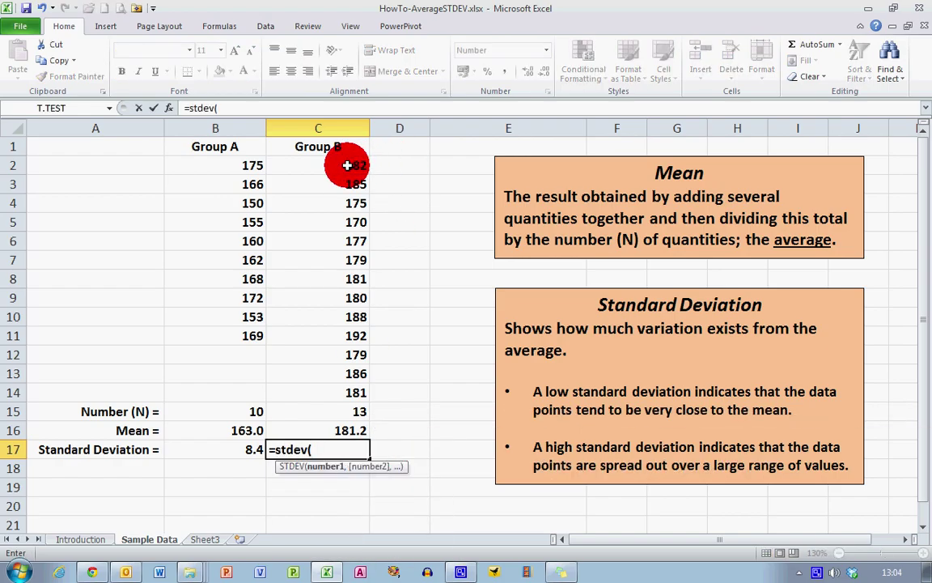
drag(347, 164, 358, 387)
text())
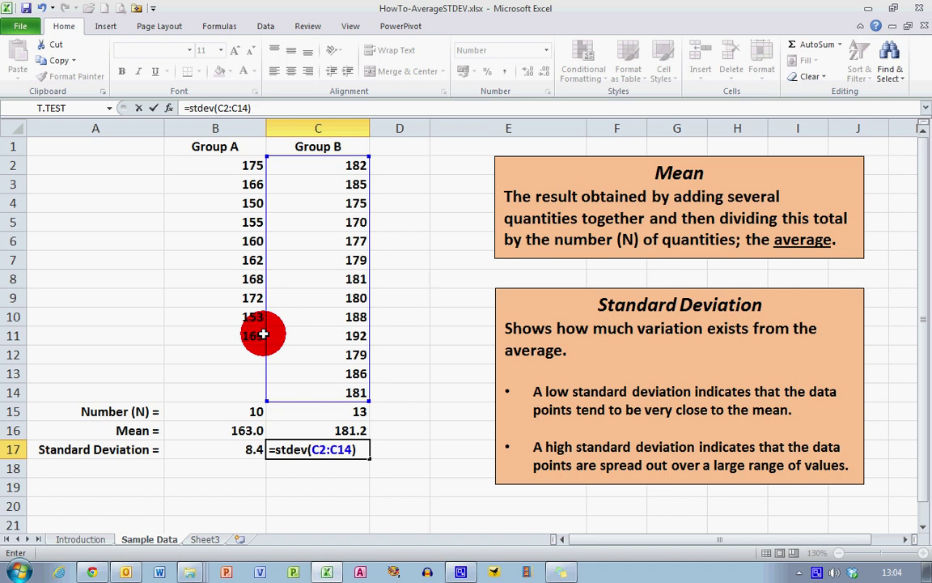
key(Return)
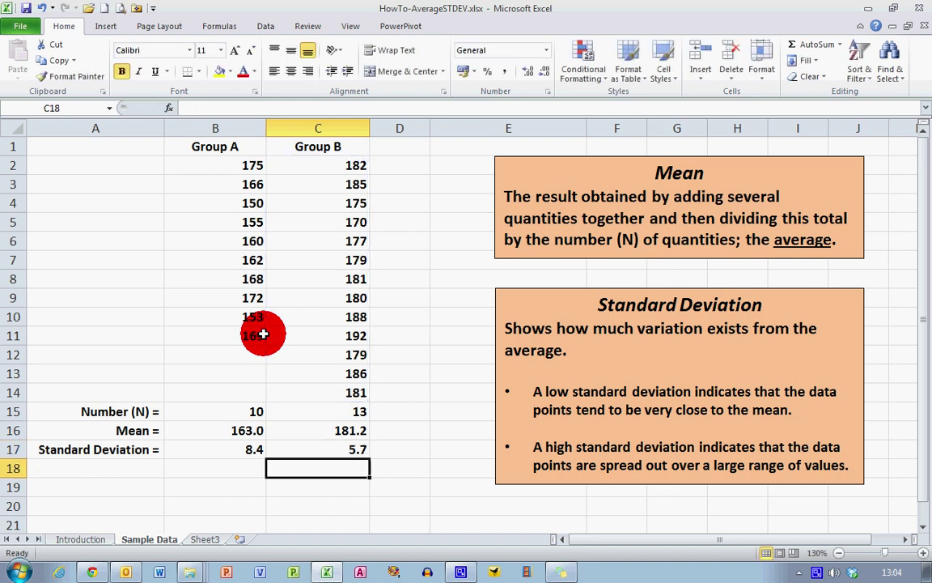